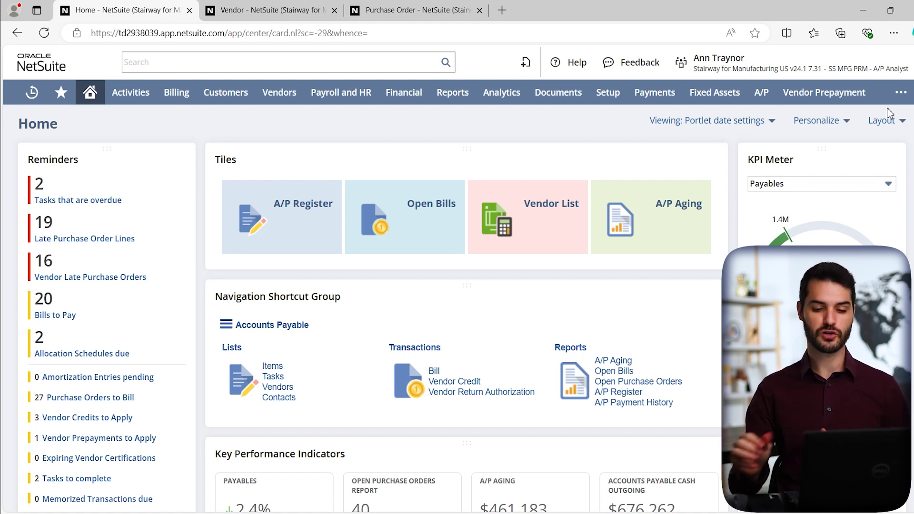
Step: Dismiss the global search and start a new vendor bill in a separate tab from Create New
click(267, 62)
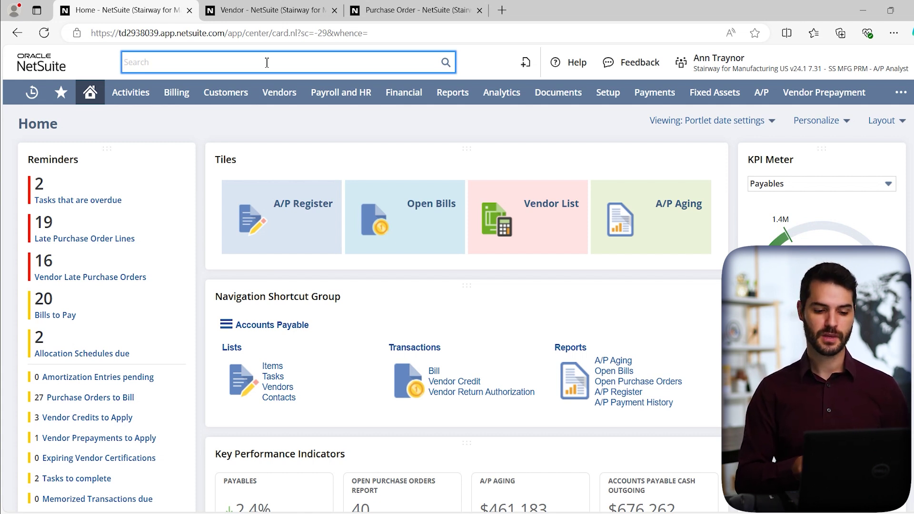
click(213, 119)
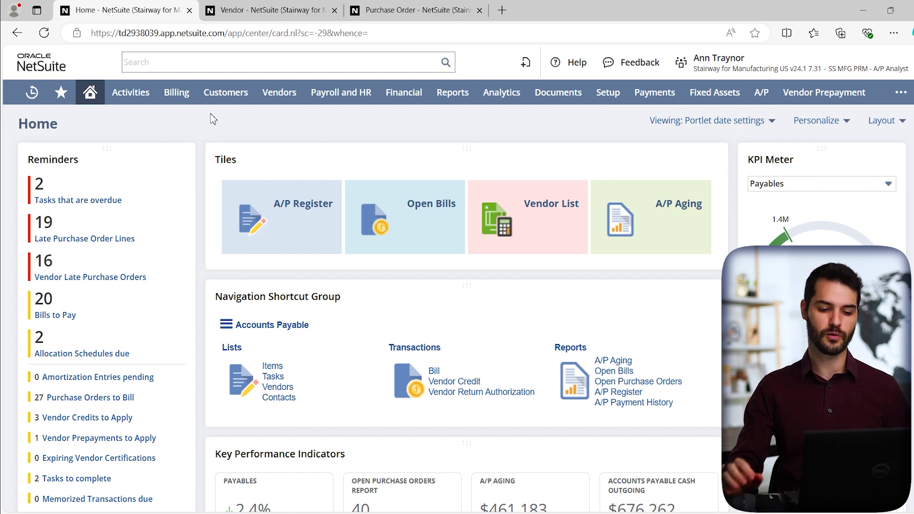
mouse_move(537, 70)
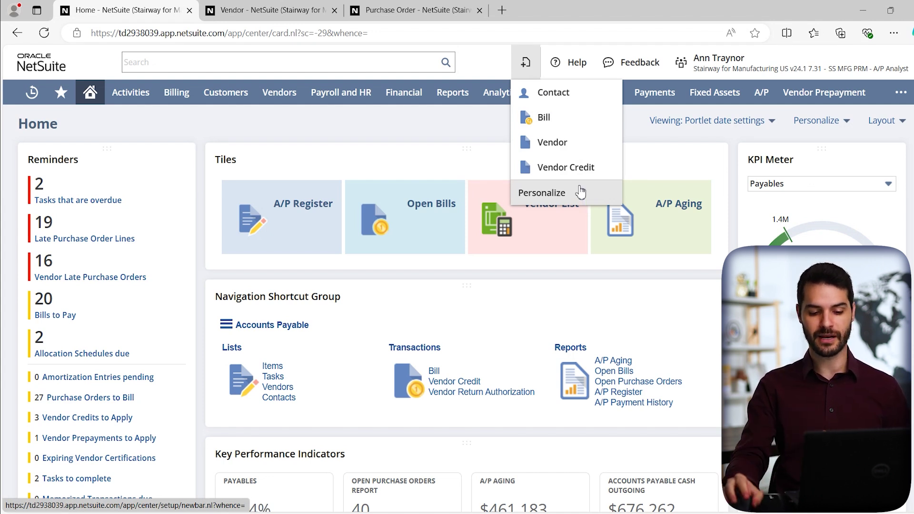
ctrl+click(545, 118)
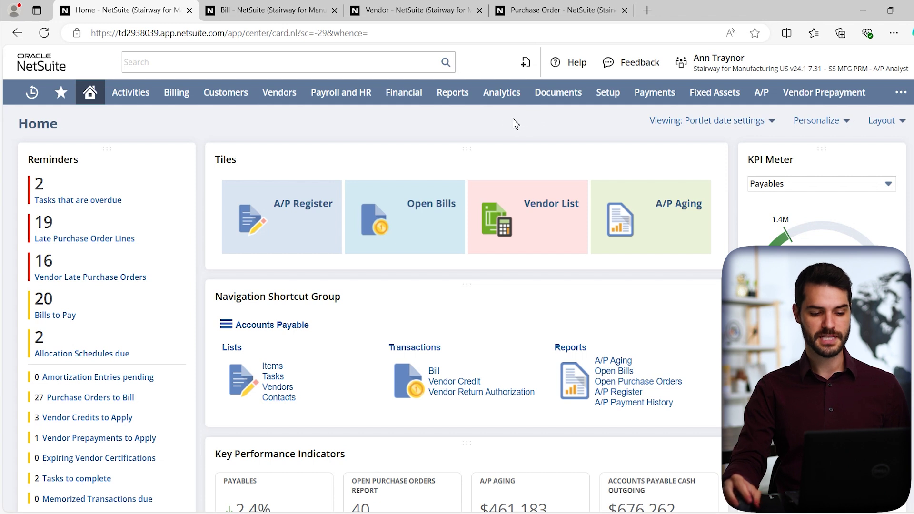
mouse_move(279, 101)
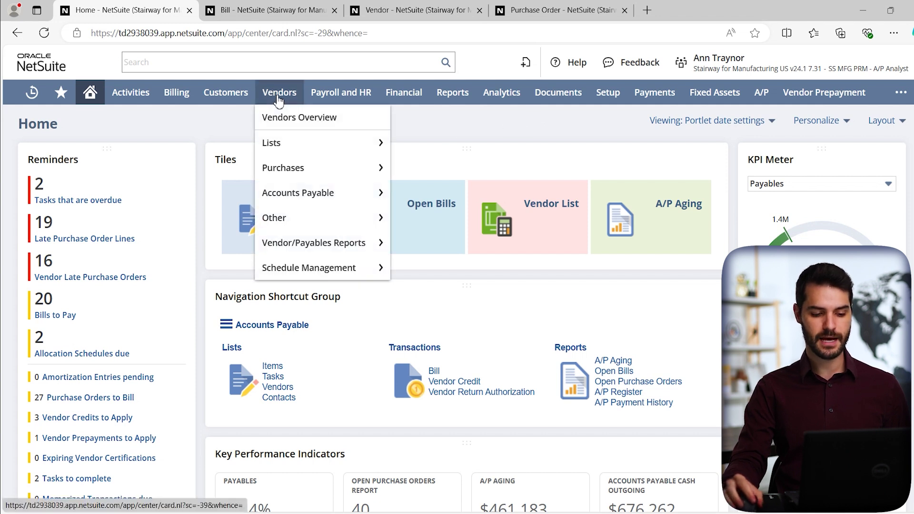
mouse_move(310, 175)
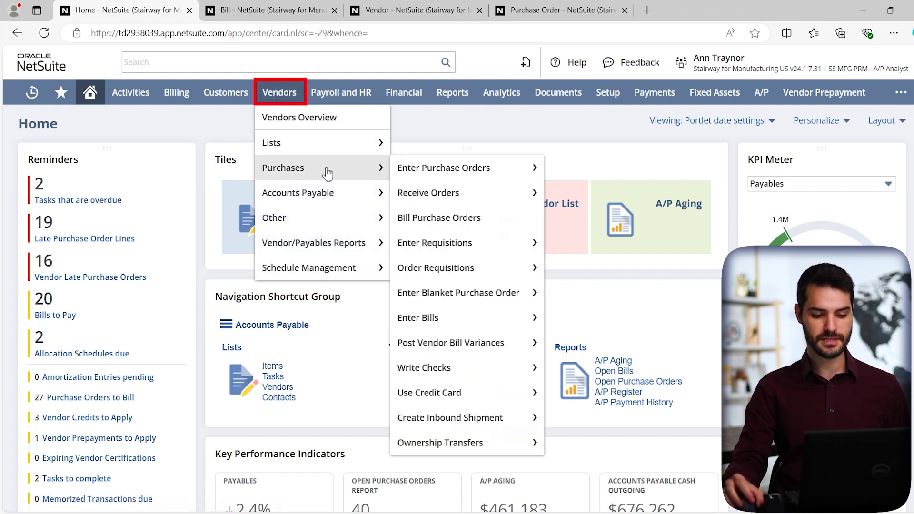
mouse_move(452, 322)
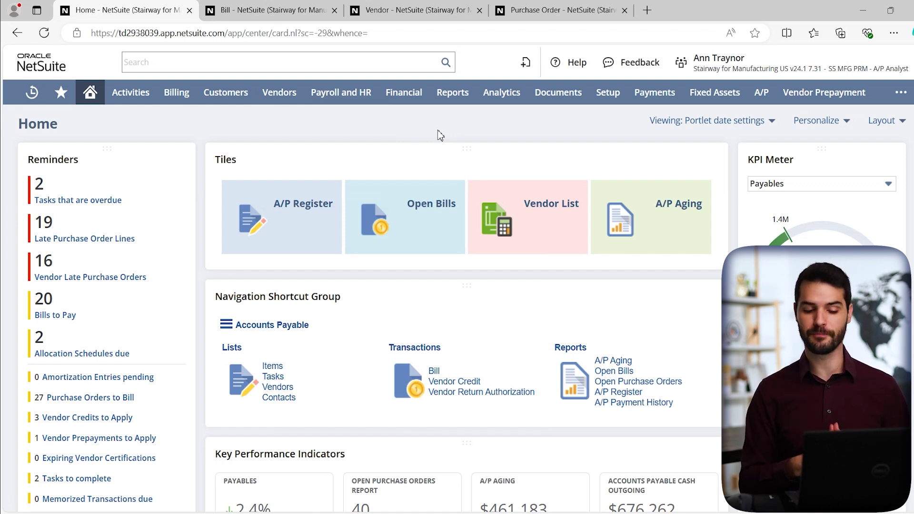
Step: Switch to the Optix vendor record and look over its Actions and Create New menus
click(428, 11)
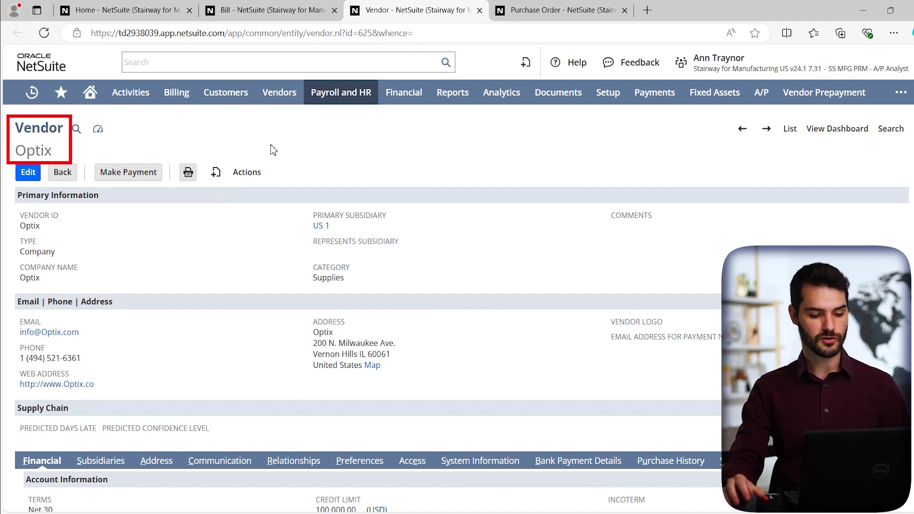
mouse_move(215, 177)
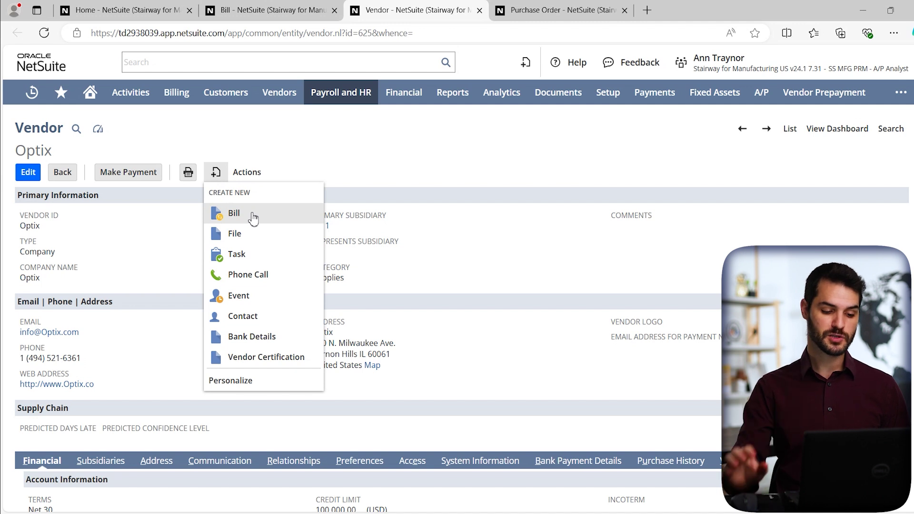
mouse_move(528, 69)
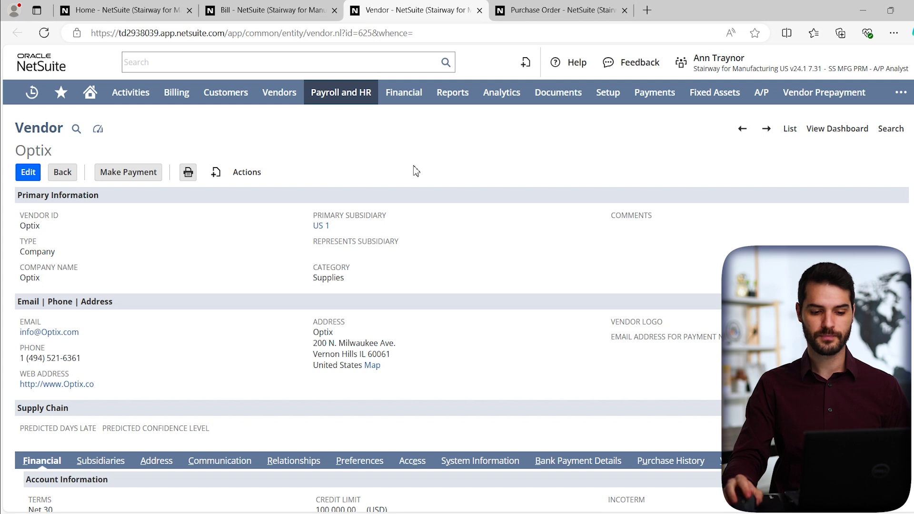
Step: Review the monitor line on Optix purchase order PO2071, then return to the new bill form
click(578, 14)
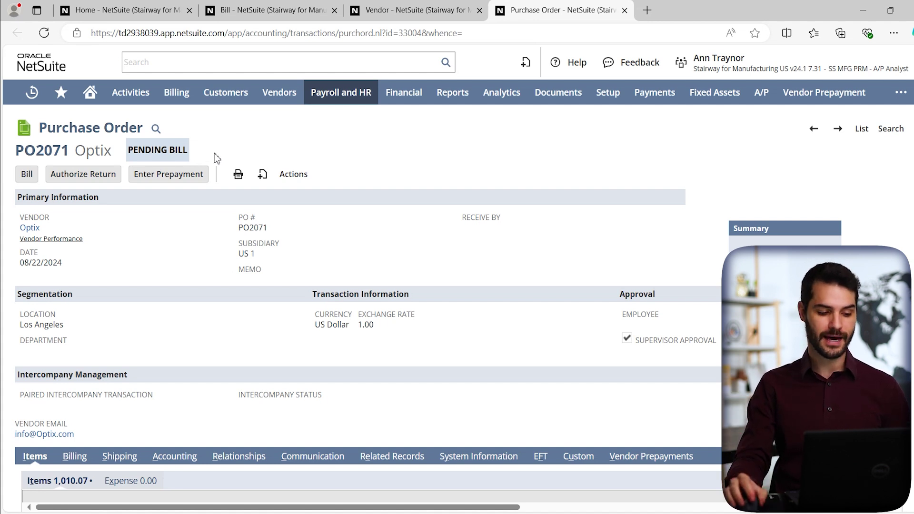
scroll(332, 154, down, 3)
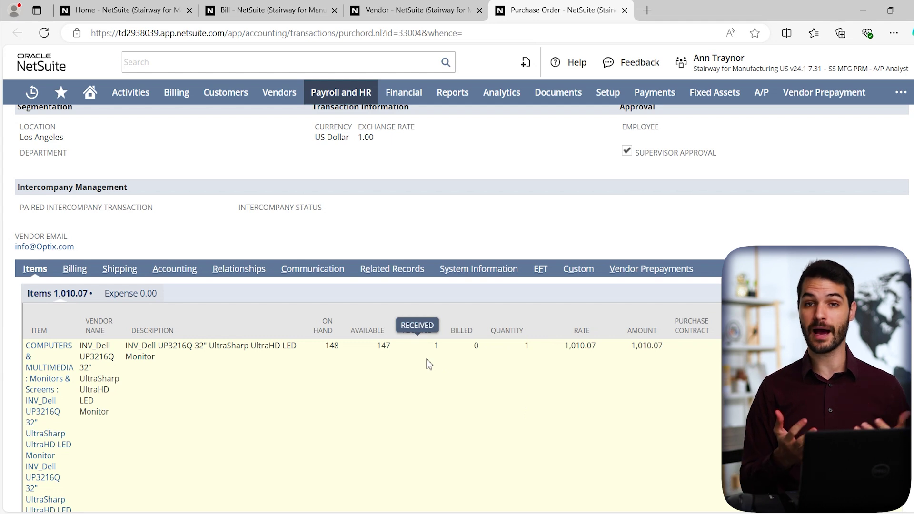
scroll(402, 369, up, 4)
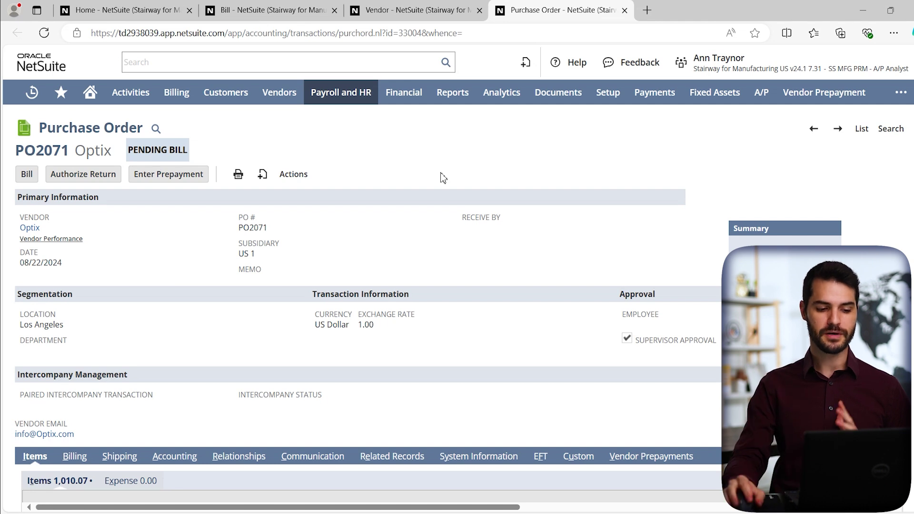
click(301, 19)
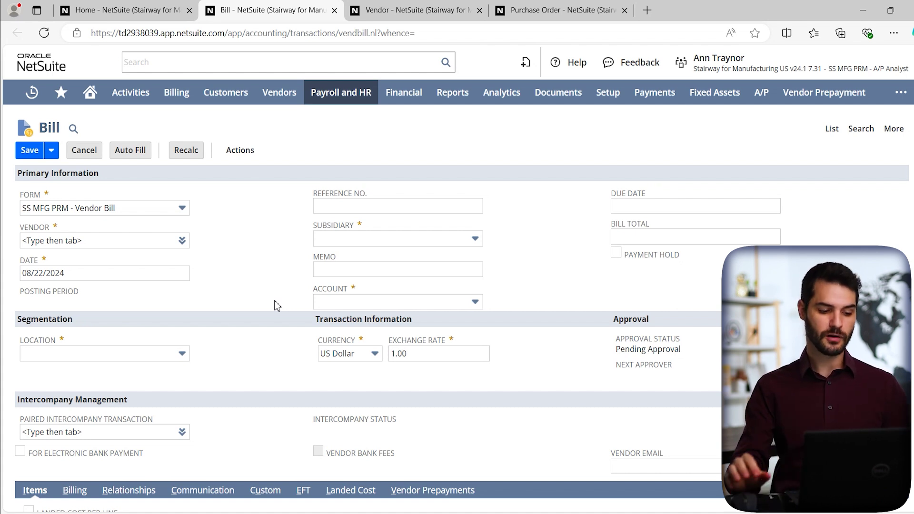
Step: Open the form layout chooser on the blank vendor bill
click(123, 208)
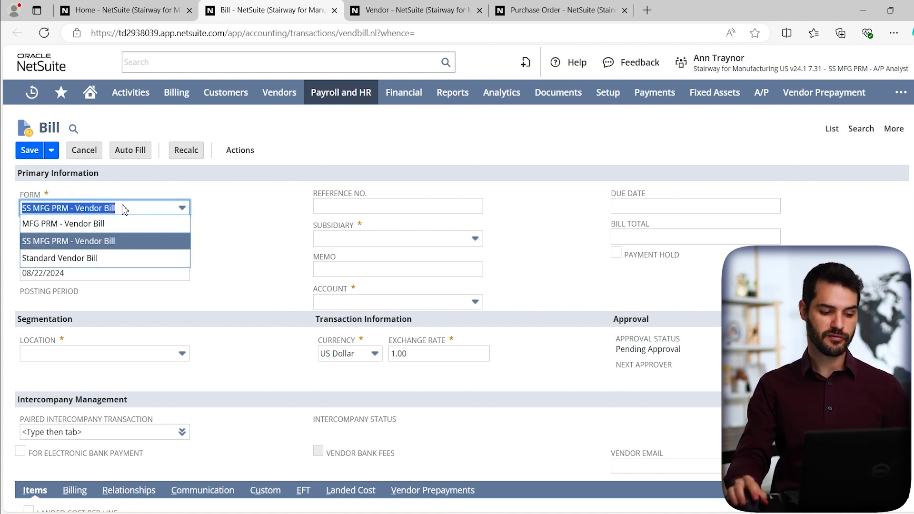
click(97, 258)
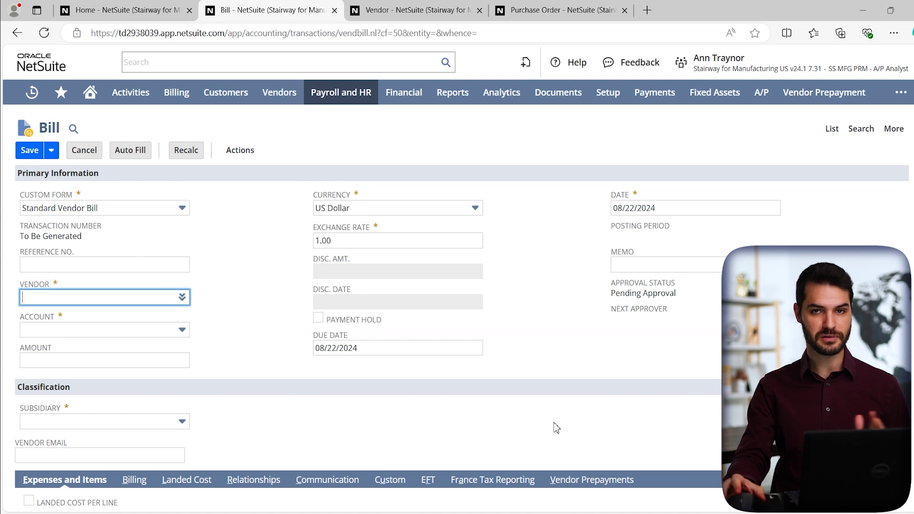
click(261, 322)
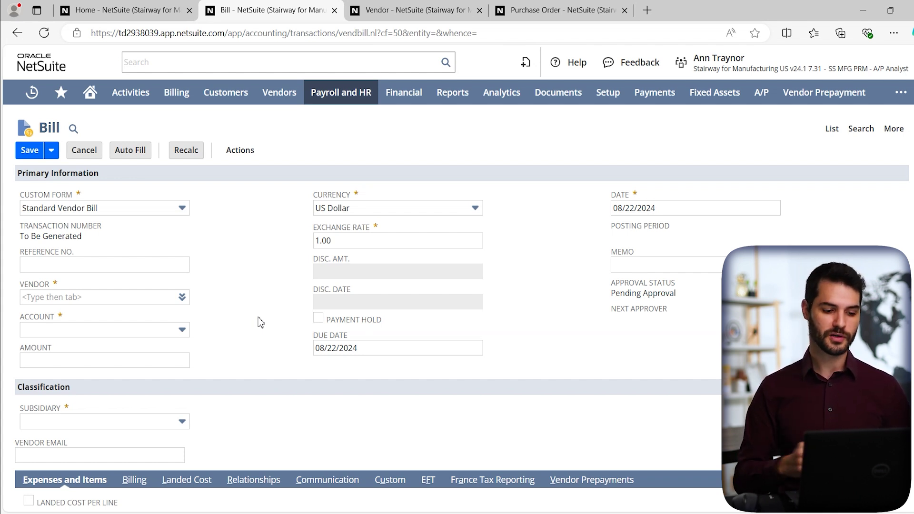
click(107, 210)
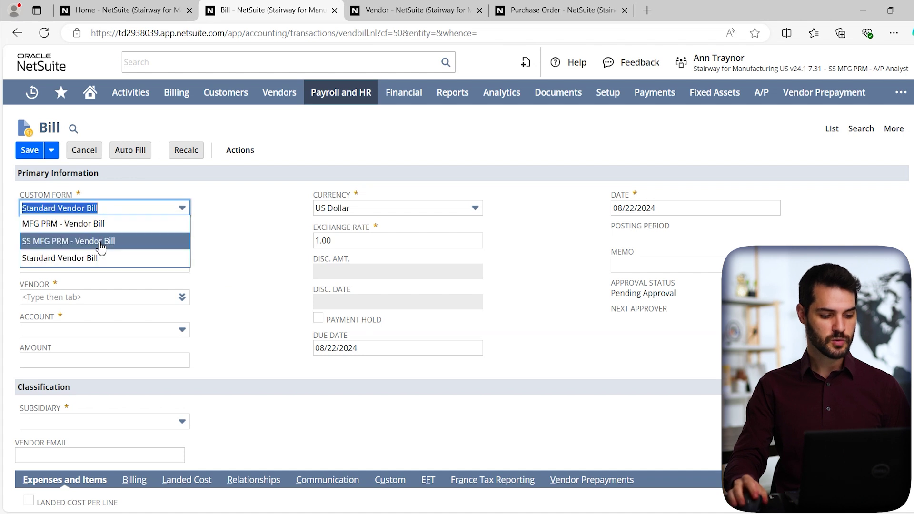
click(101, 241)
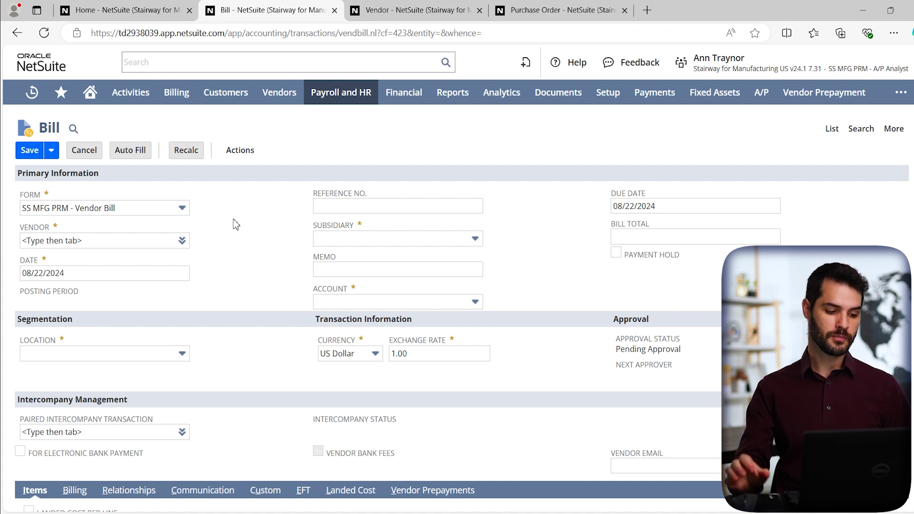
click(145, 242)
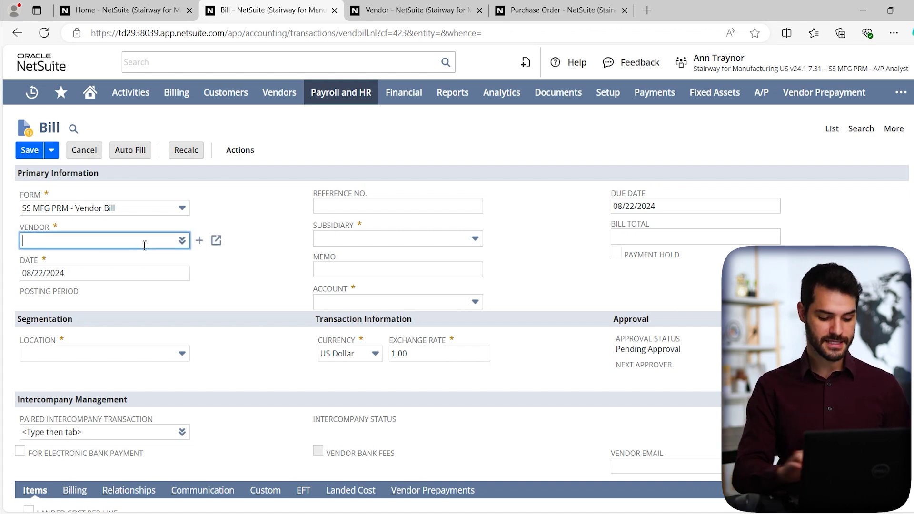
Step: Set the vendor to Optix, auto-filling subsidiary US 1, account 2010 and due date 09/21/2024
text(%optix)
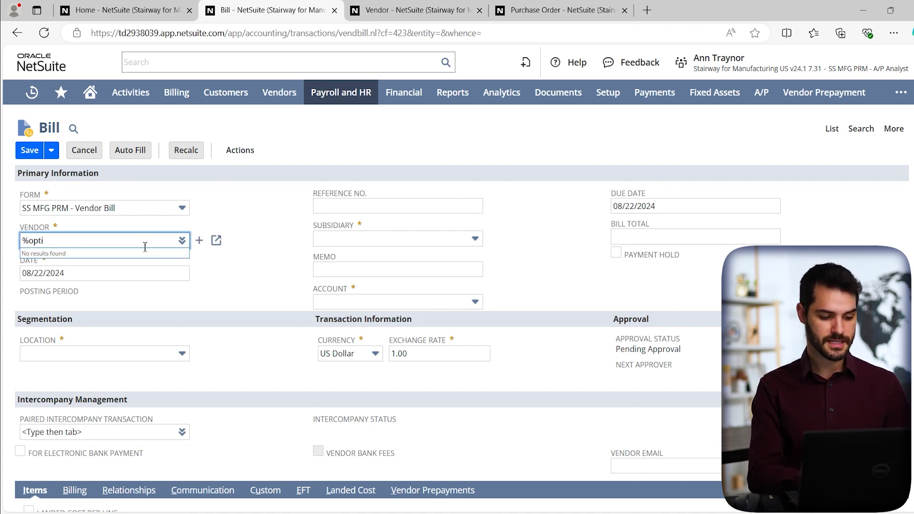
click(118, 256)
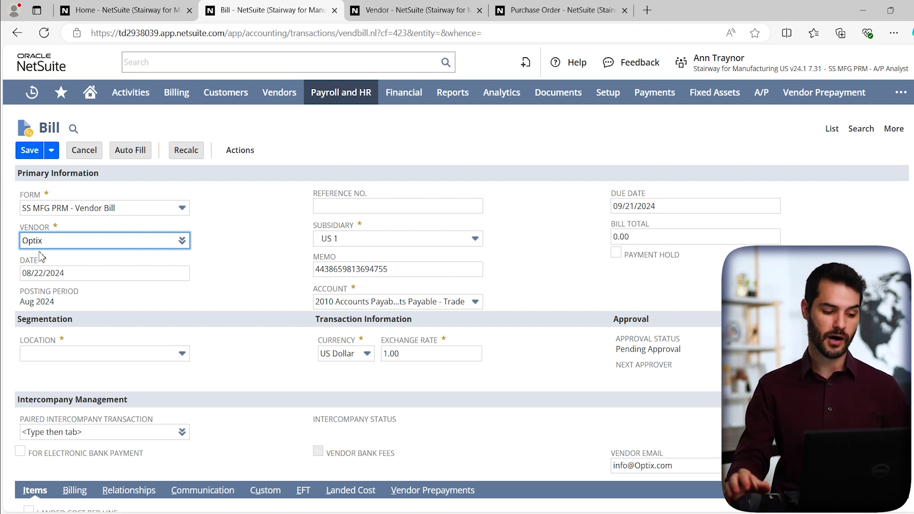
click(242, 236)
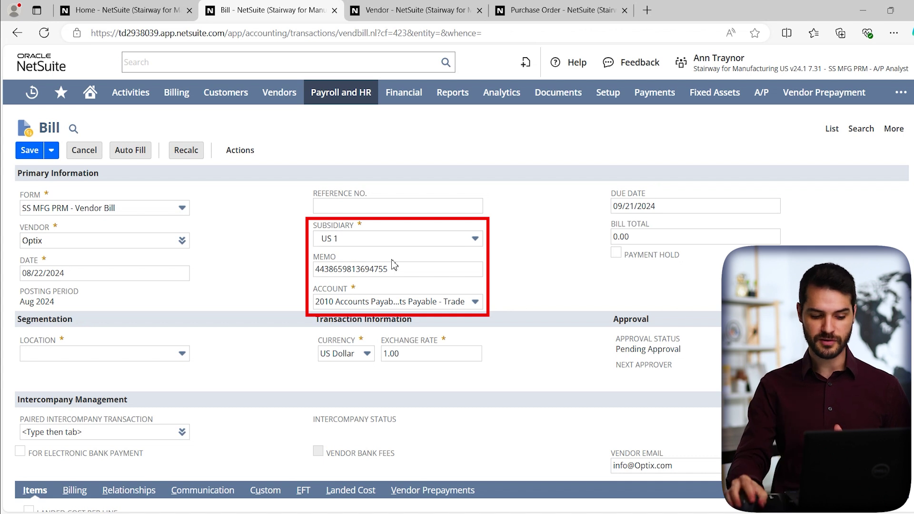
Step: Replace the auto-filled memo number with 'Monitor for a new hire'
drag(402, 265, 315, 284)
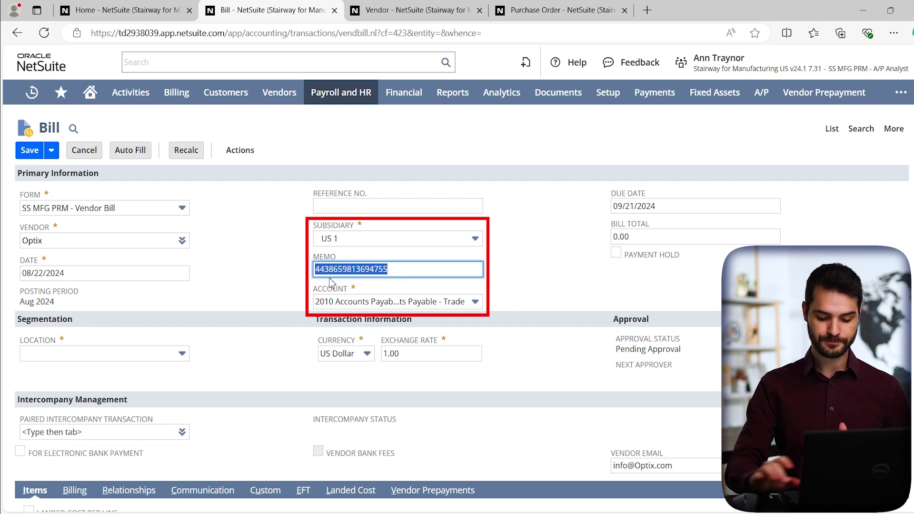
key(BackSpace)
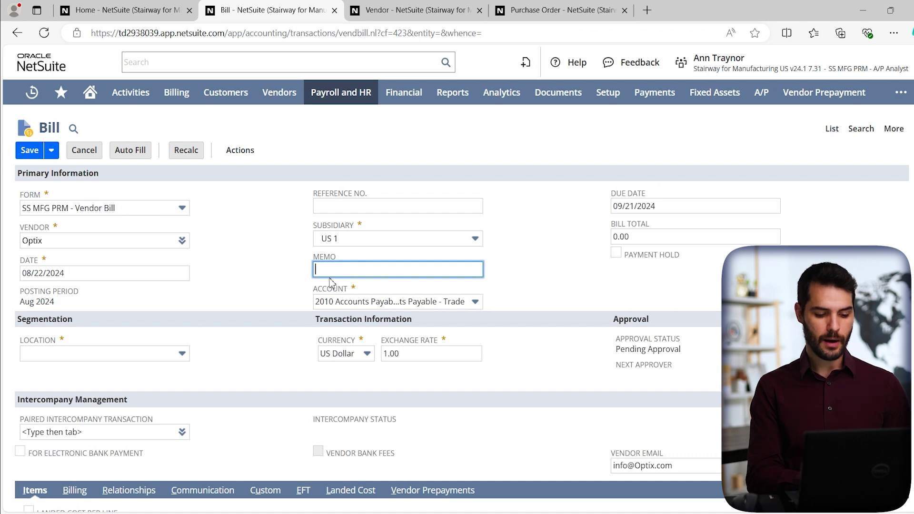
text(Monitor for)
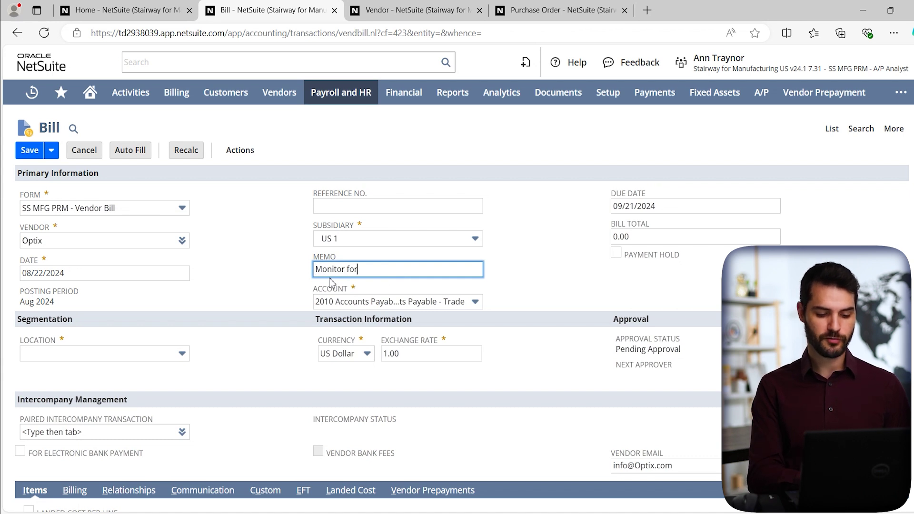
text( a new hire)
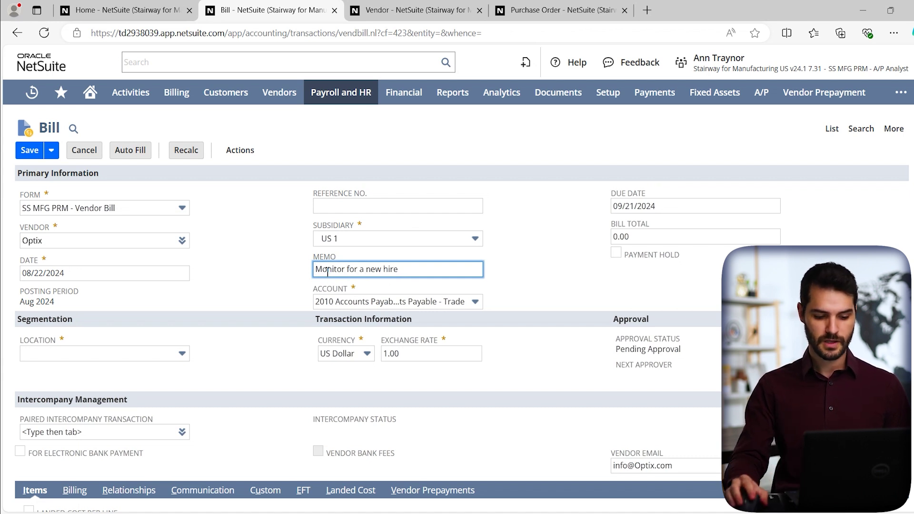
click(499, 230)
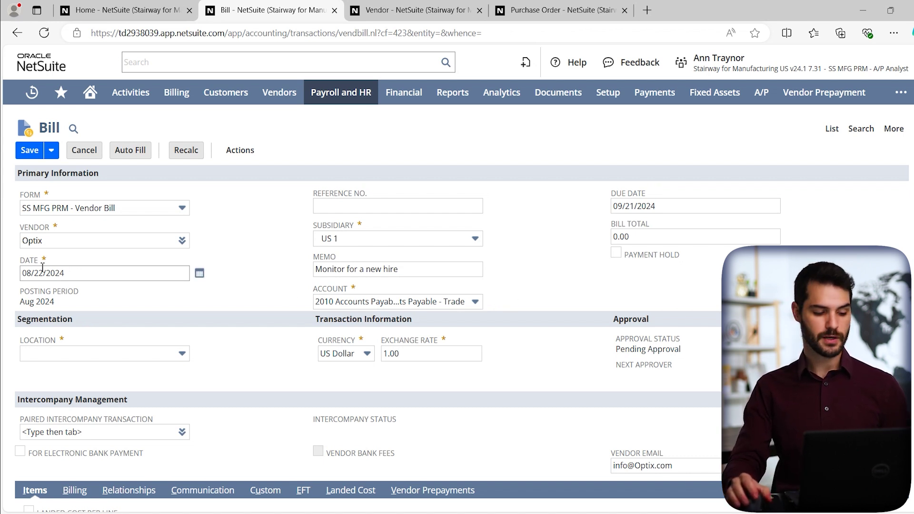
Step: Choose San Francisco as the bill's location under Segmentation
scroll(125, 266, down, 3)
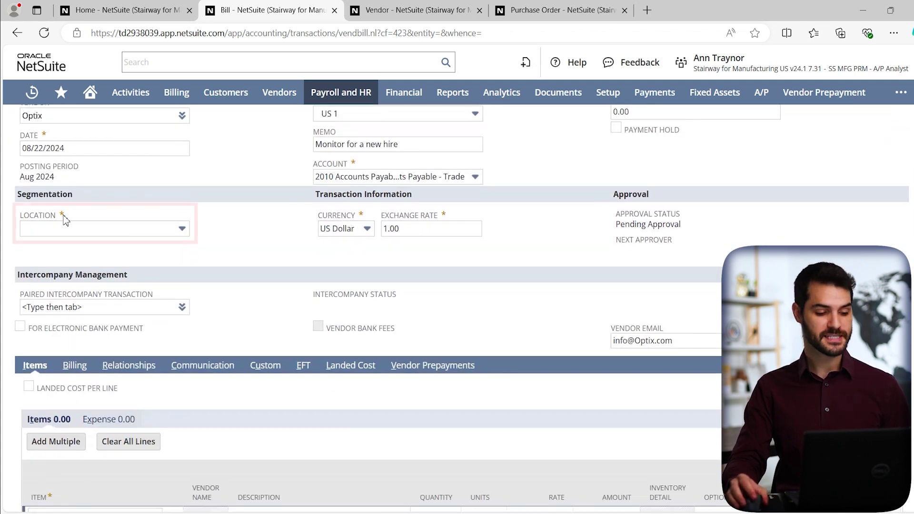
click(96, 230)
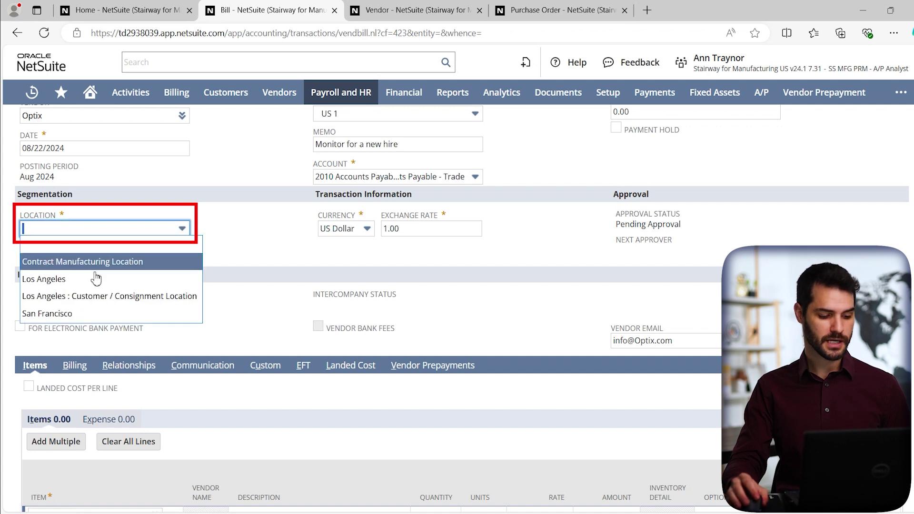
click(74, 314)
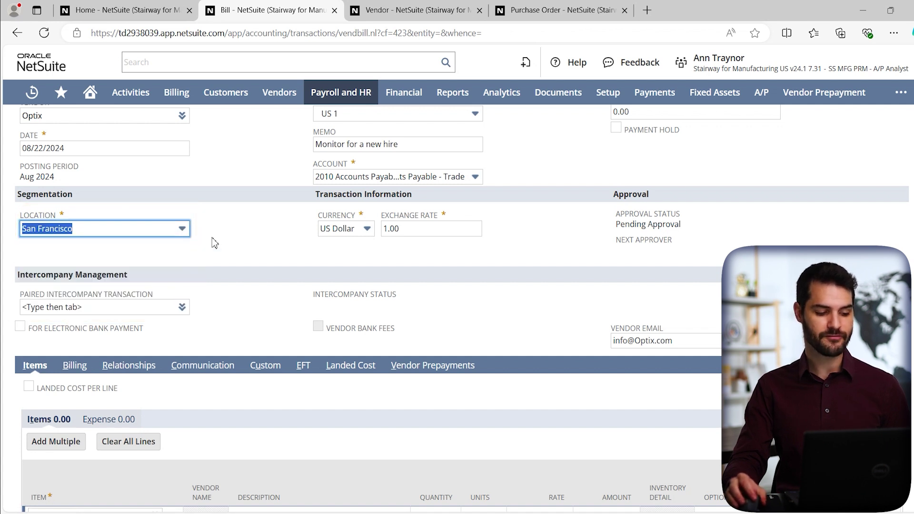
click(227, 237)
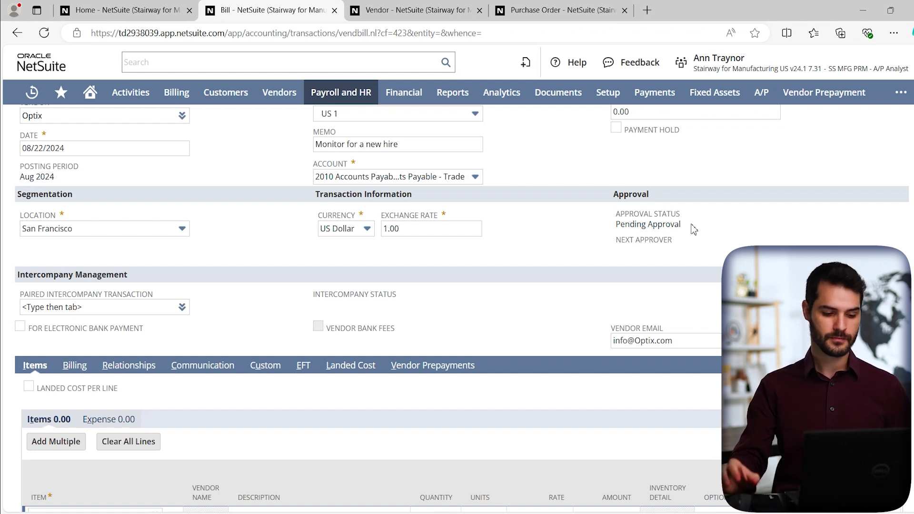
scroll(393, 259, down, 1)
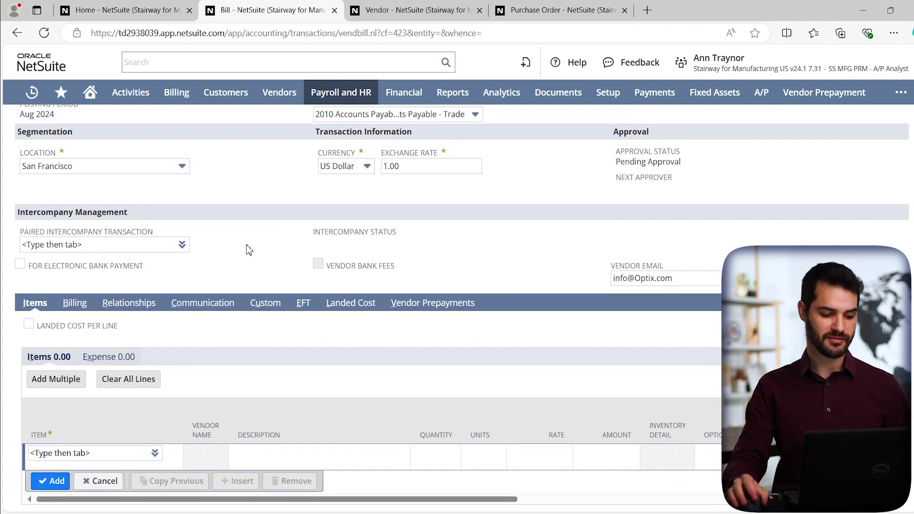
scroll(248, 250, down, 1)
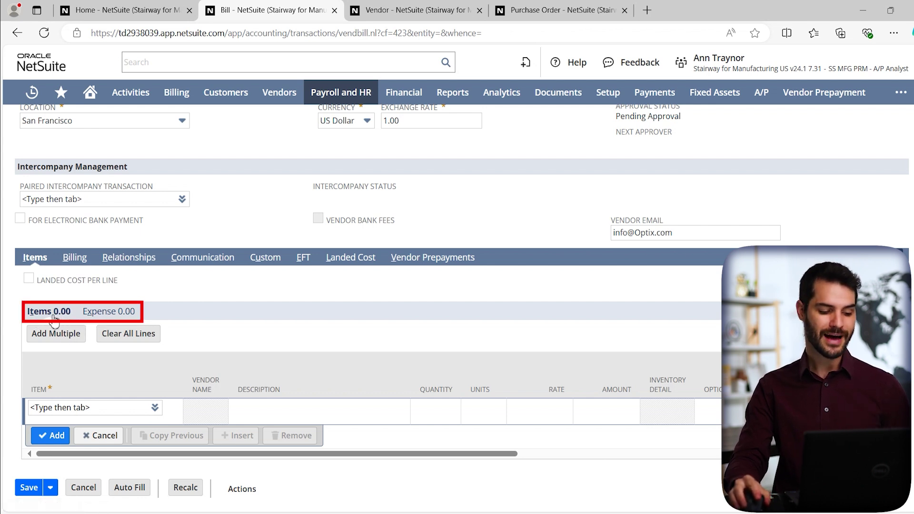
click(99, 313)
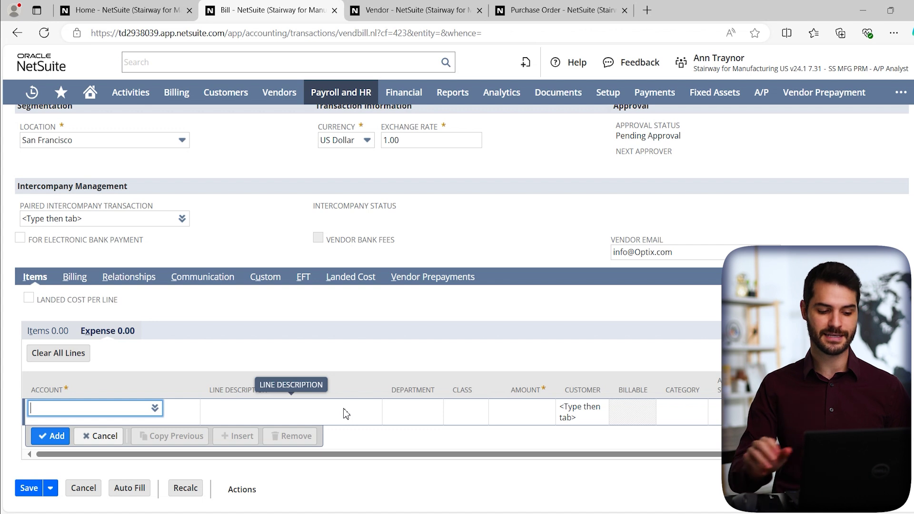
click(51, 332)
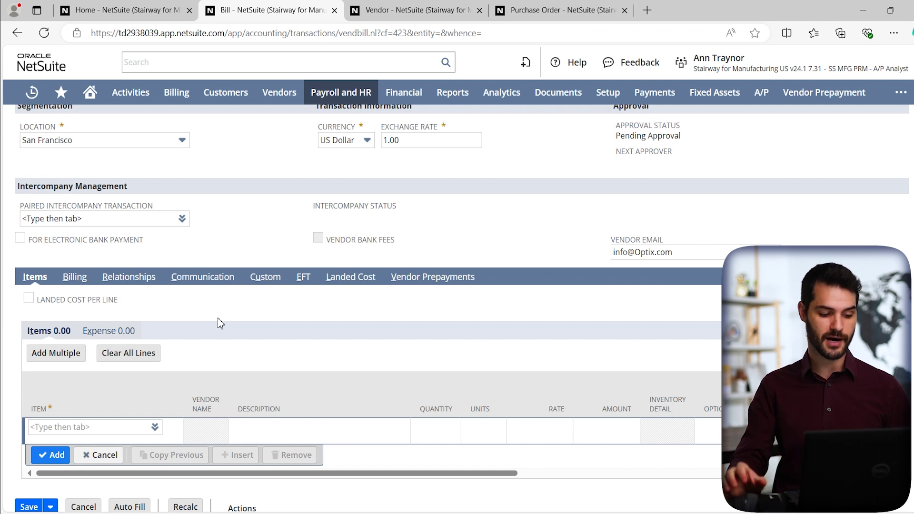
Step: Add a Dell 24" U2415 UltraSharp LED Monitor line, quantity 1 at 238.52
scroll(211, 304, down, 1)
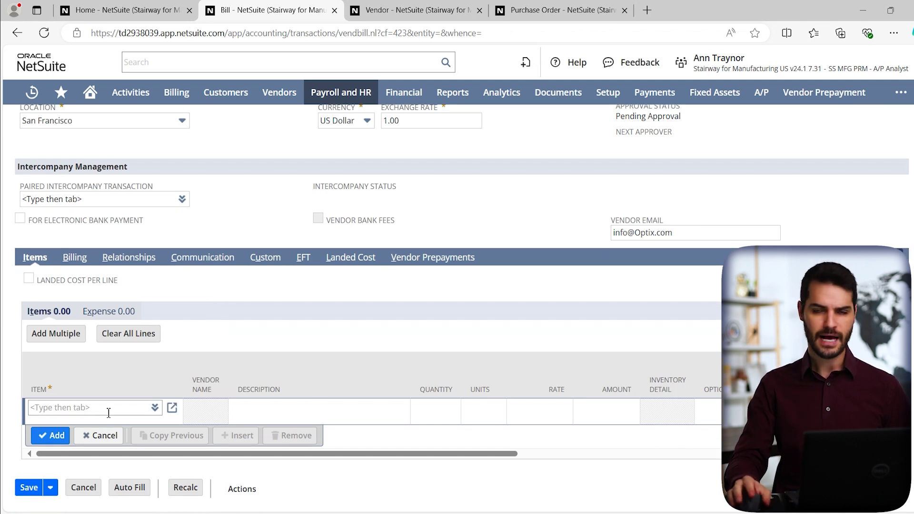
click(105, 408)
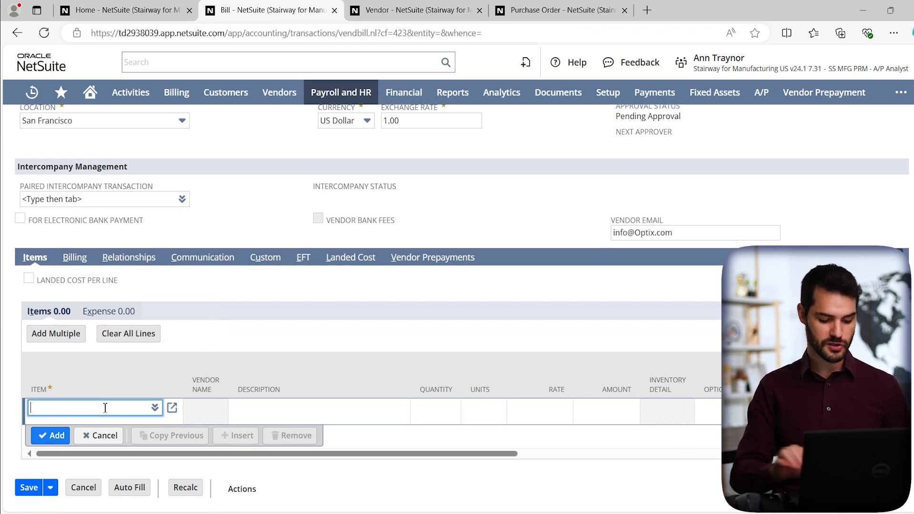
text(%monitor)
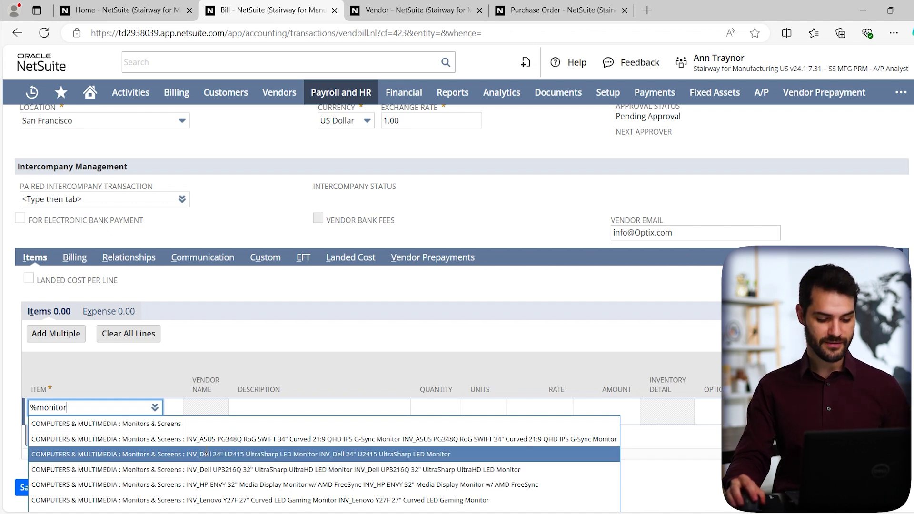
click(432, 454)
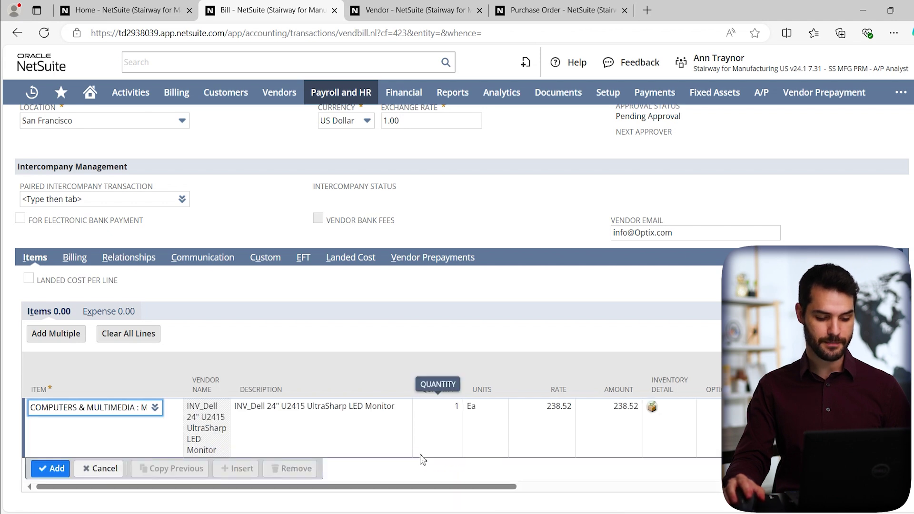
click(501, 333)
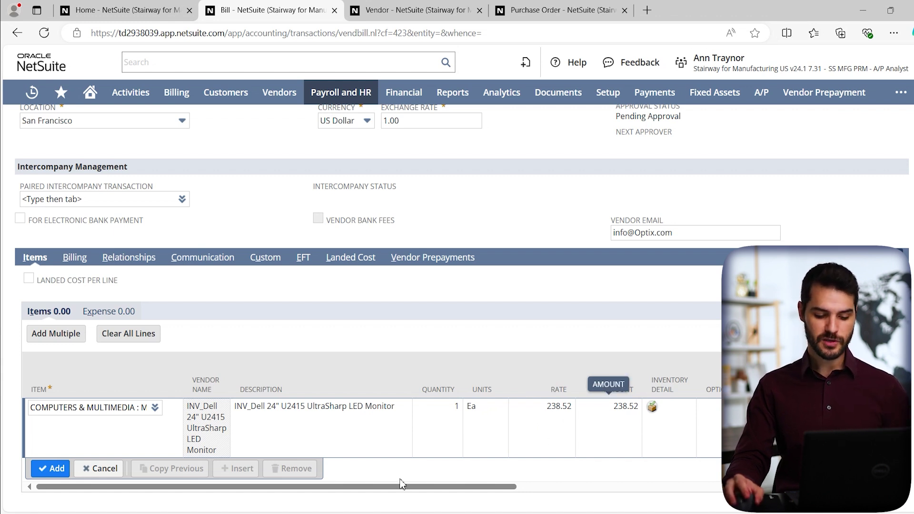
drag(402, 486, 674, 459)
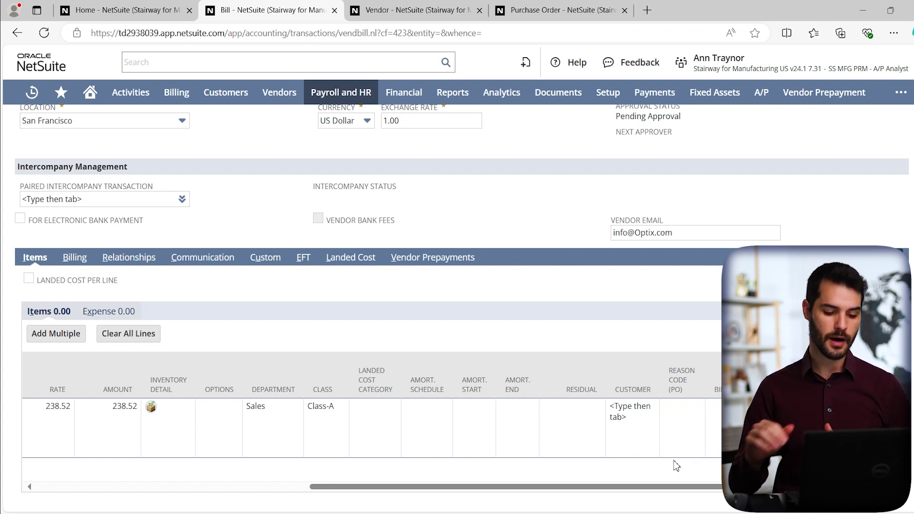
drag(478, 486, 176, 502)
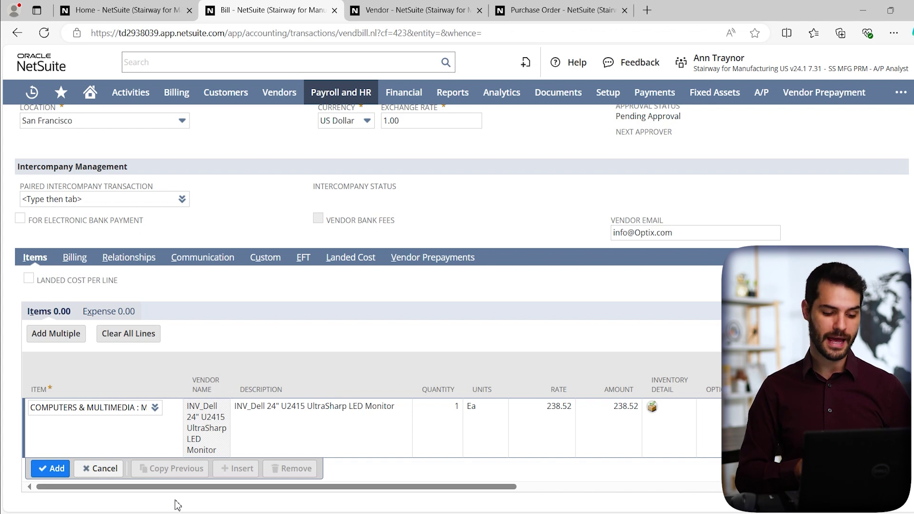
click(55, 472)
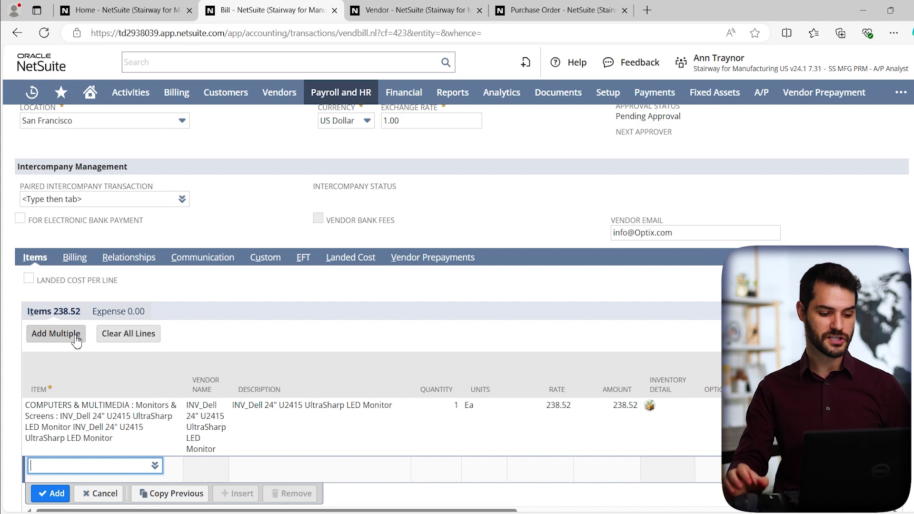
click(78, 264)
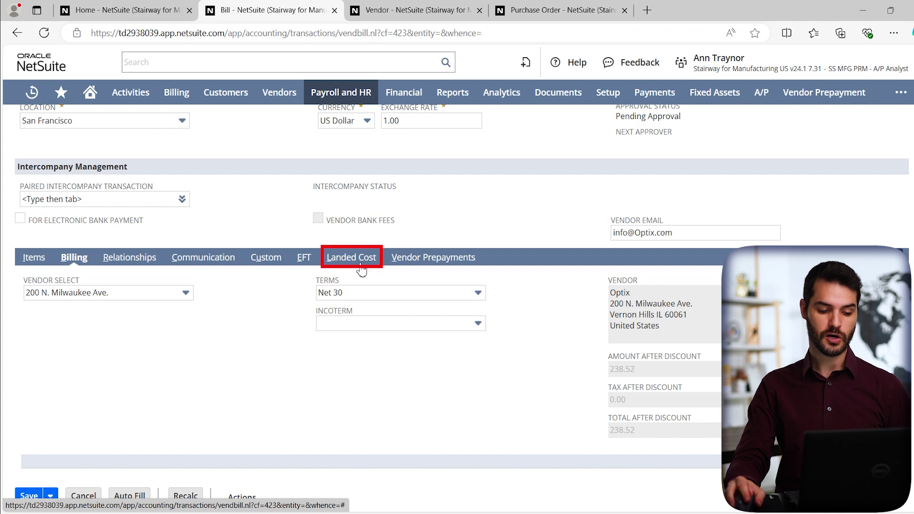
click(36, 262)
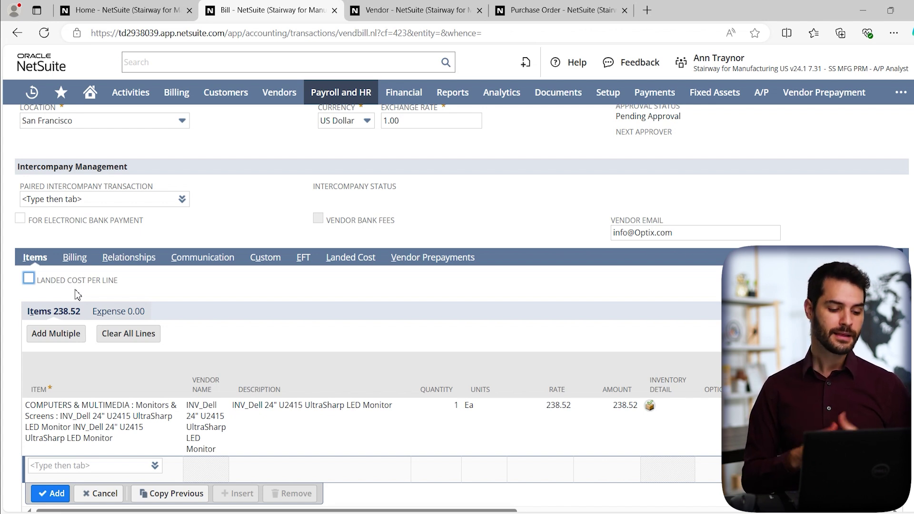
scroll(79, 290, up, 5)
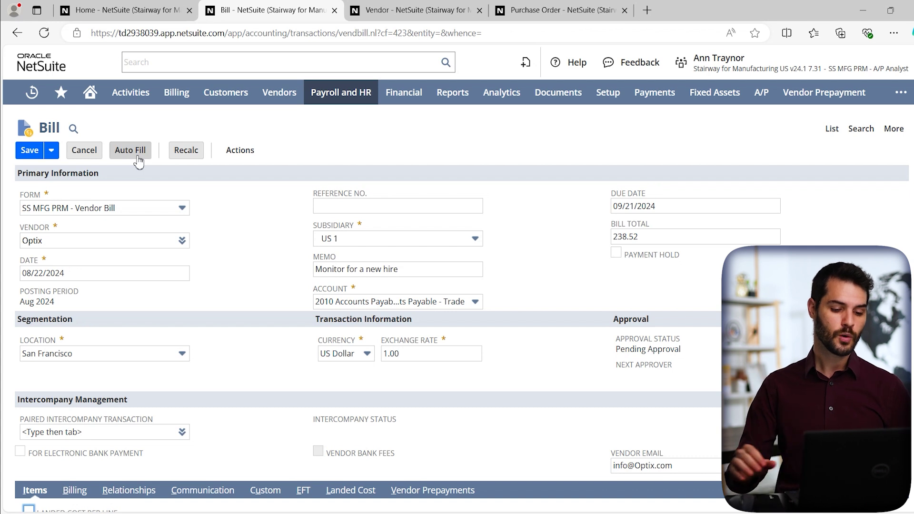
click(25, 153)
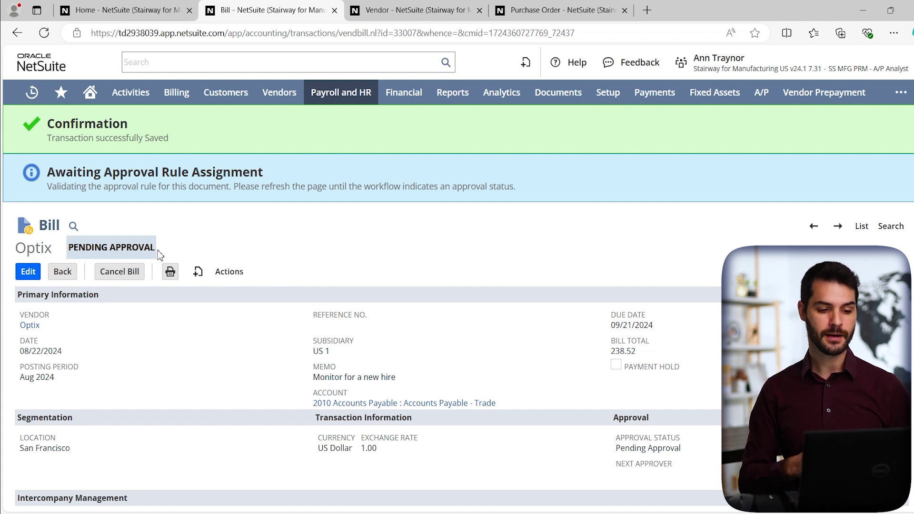
Step: Show the Optix vendor's 48 transactions, with PO2071 for 1,010.07 still Pending Bill
click(402, 18)
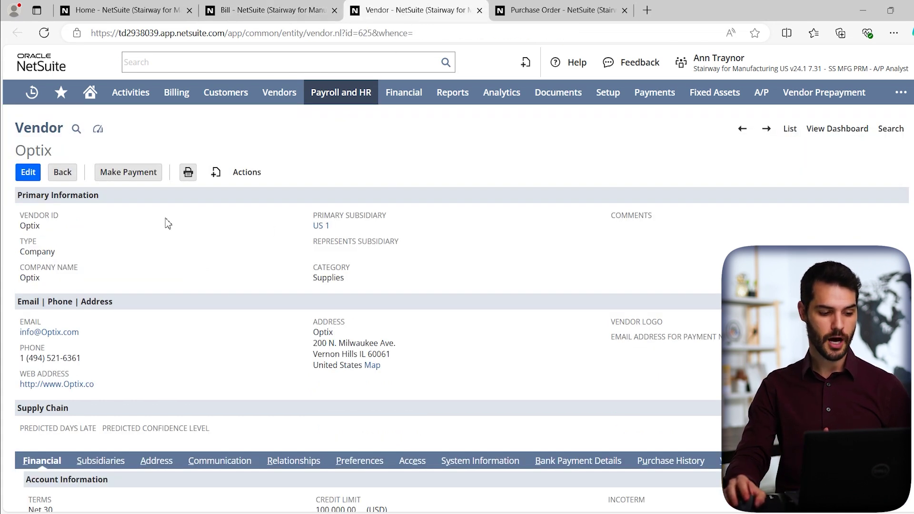
scroll(209, 215, down, 5)
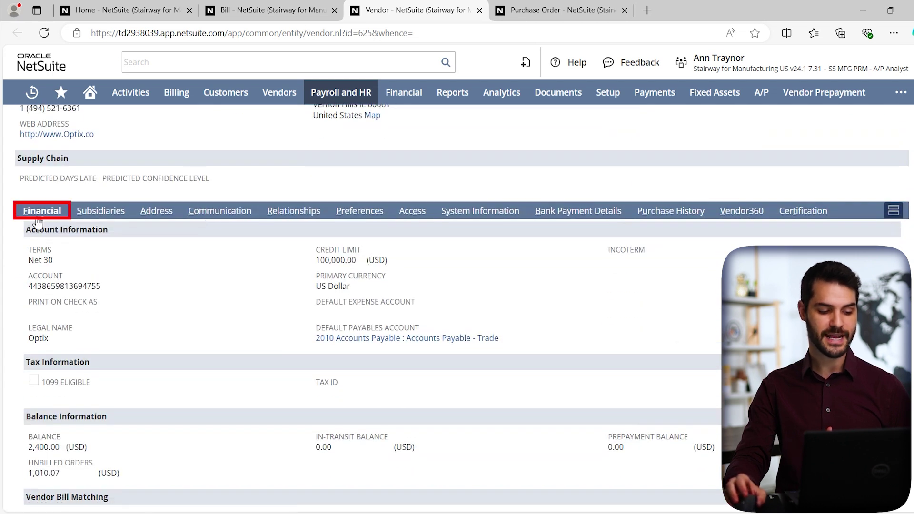
scroll(259, 243, down, 10)
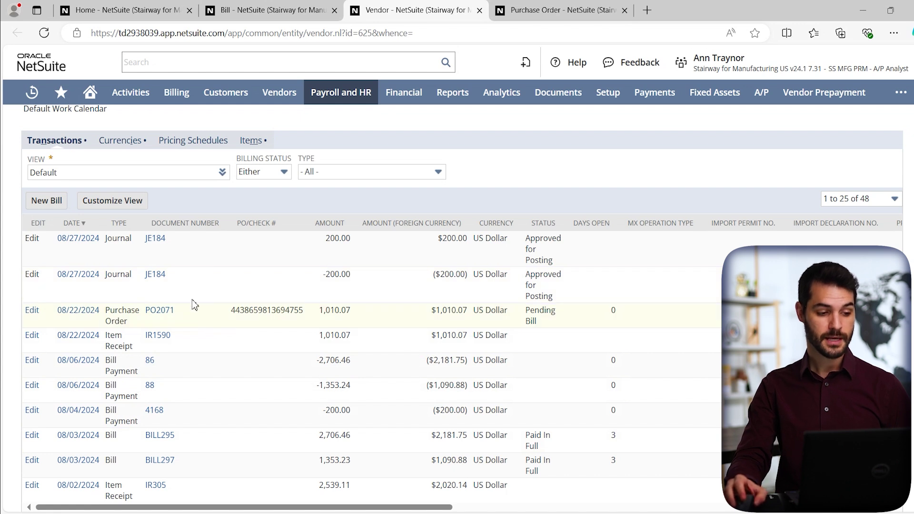
Step: Reload the Optix record and locate the new 08/22/2024 bill for 238.52, status Open
click(46, 34)
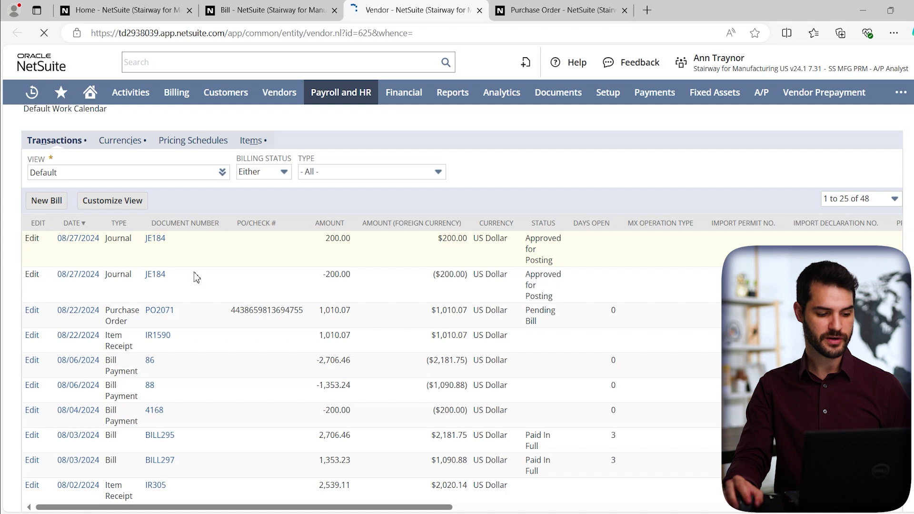
scroll(198, 219, down, 10)
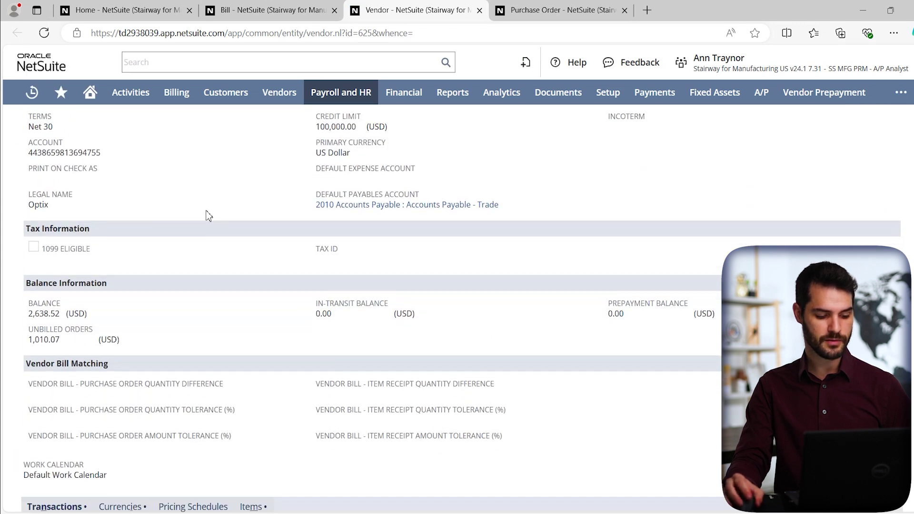
scroll(209, 215, down, 9)
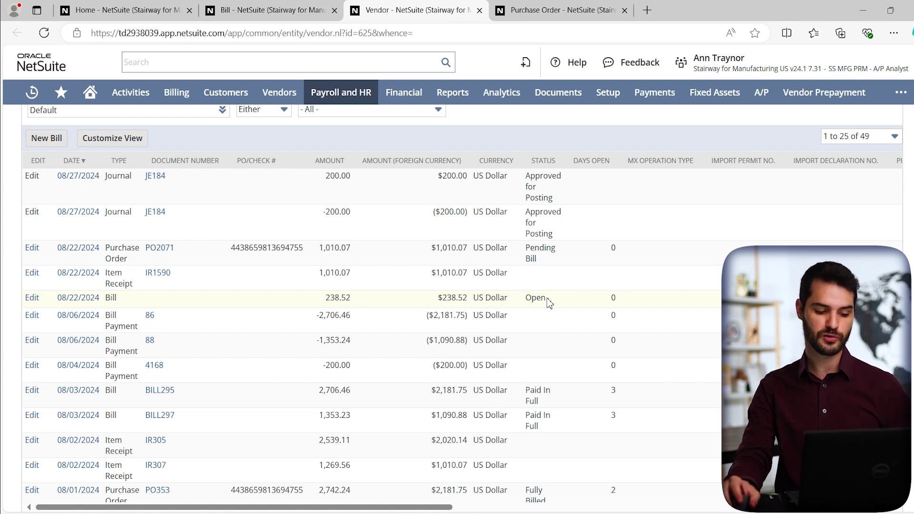
mouse_move(81, 305)
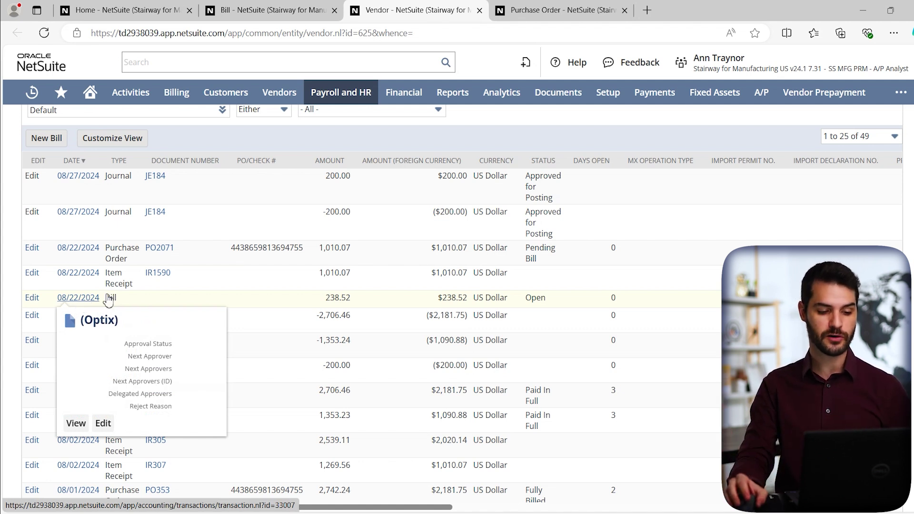
Step: Open the Enter Bills list from the Vendors > Purchases menu to view all vendor bills
mouse_move(279, 94)
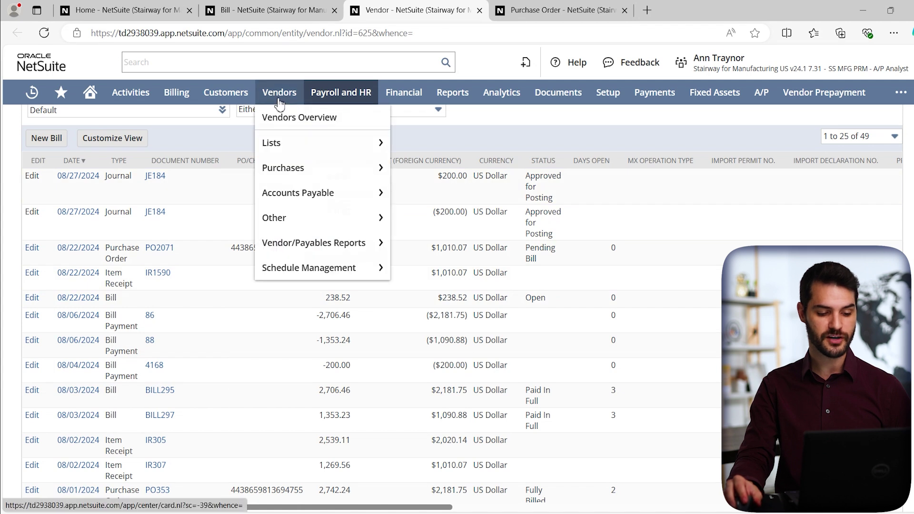
mouse_move(300, 169)
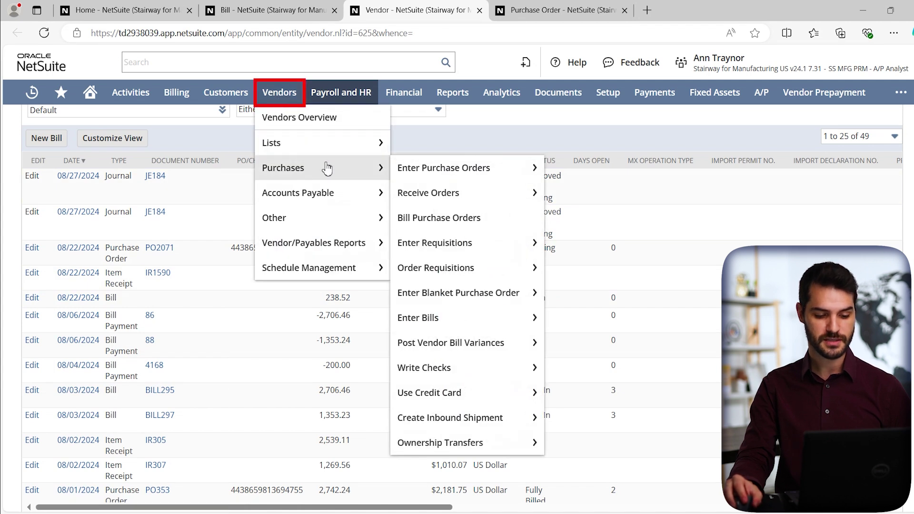
mouse_move(462, 322)
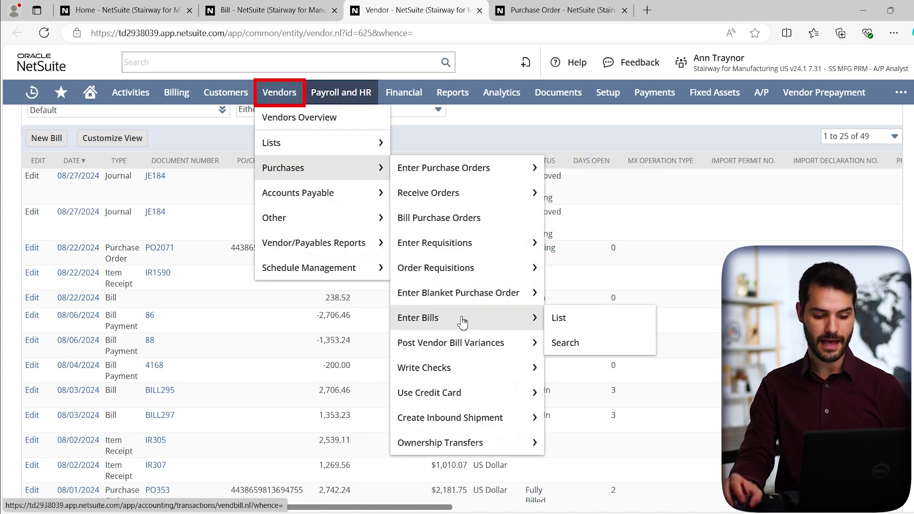
click(586, 320)
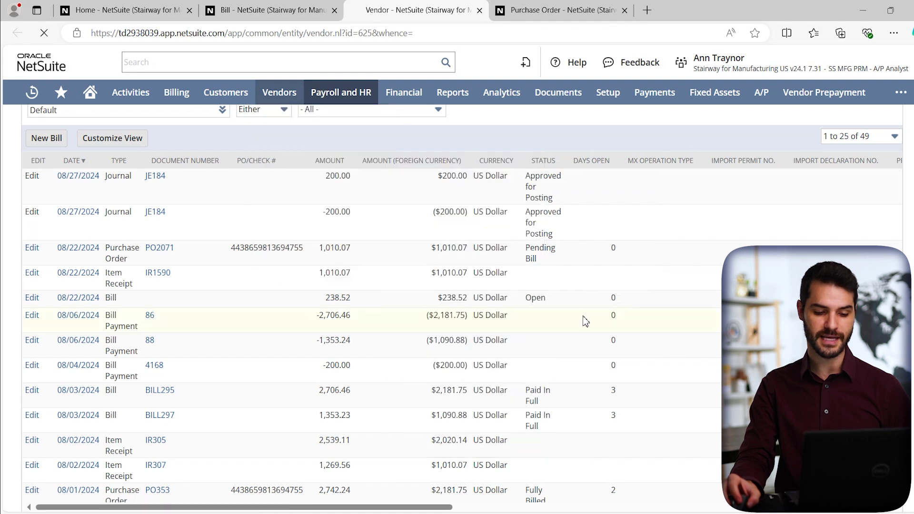